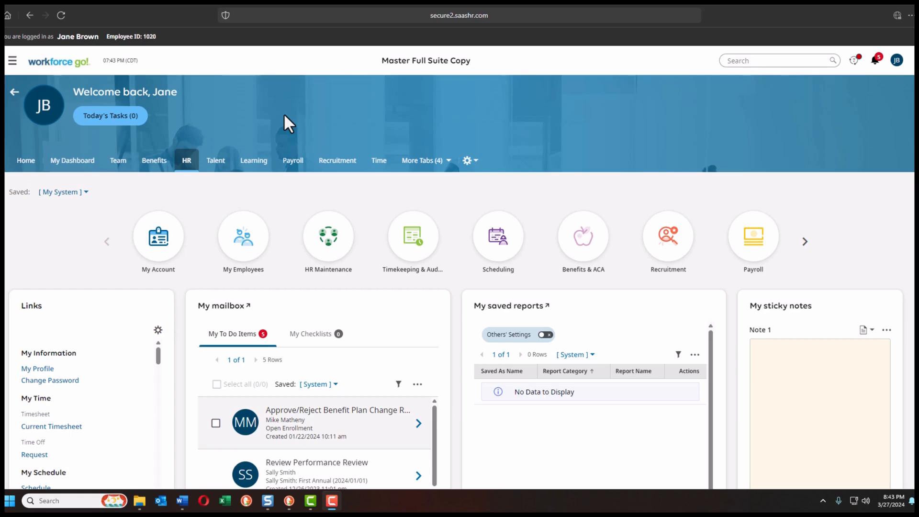
- Start a Promotion HR action request for the last employee listed on the first page of the employee selection
{"action": "left_click", "coordinate": [328, 243]}
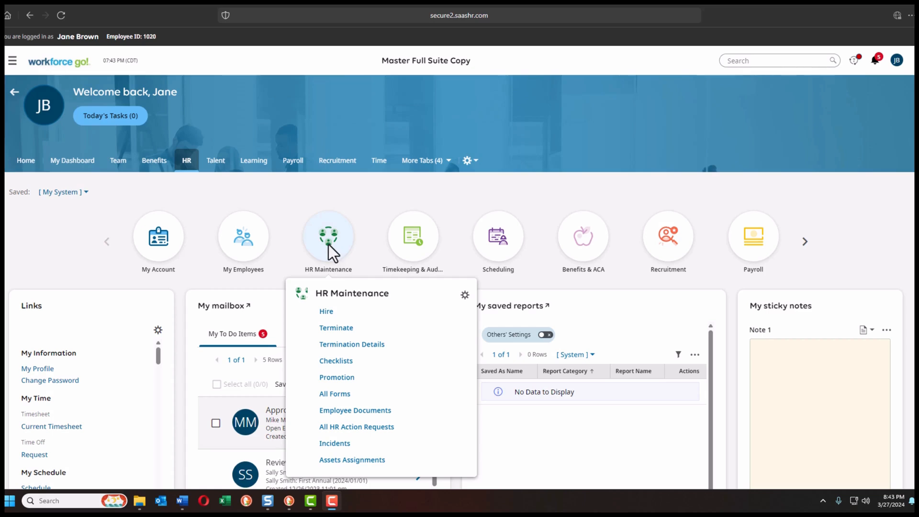
{"action": "left_click", "coordinate": [334, 382]}
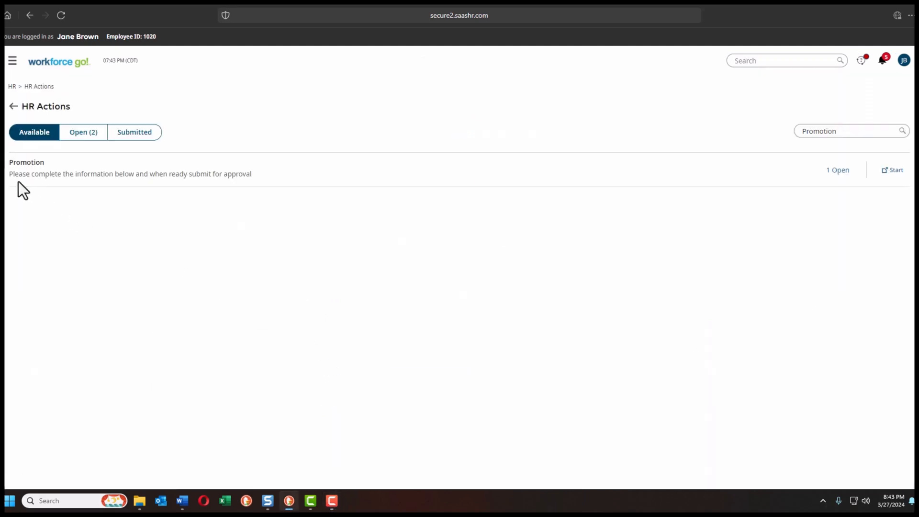
{"action": "left_click_drag", "start_coordinate": [9, 177], "coordinate": [170, 181]}
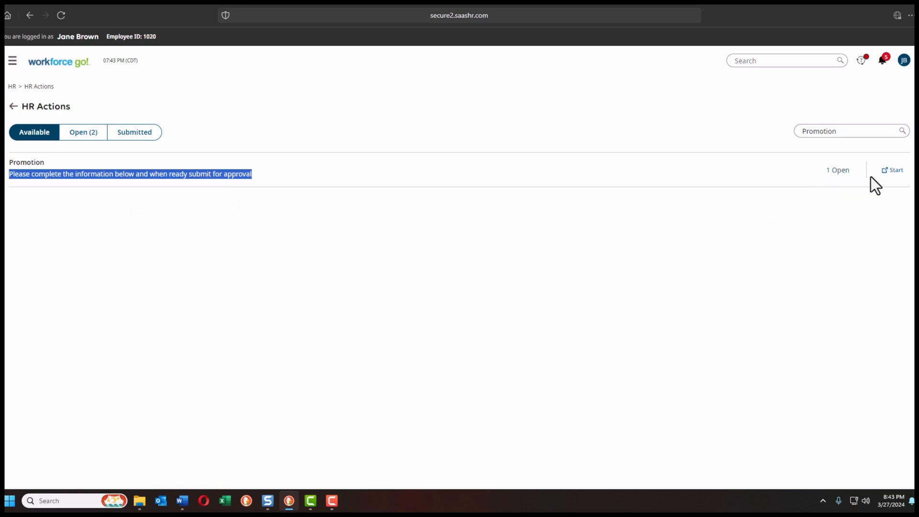
{"action": "left_click", "coordinate": [886, 172]}
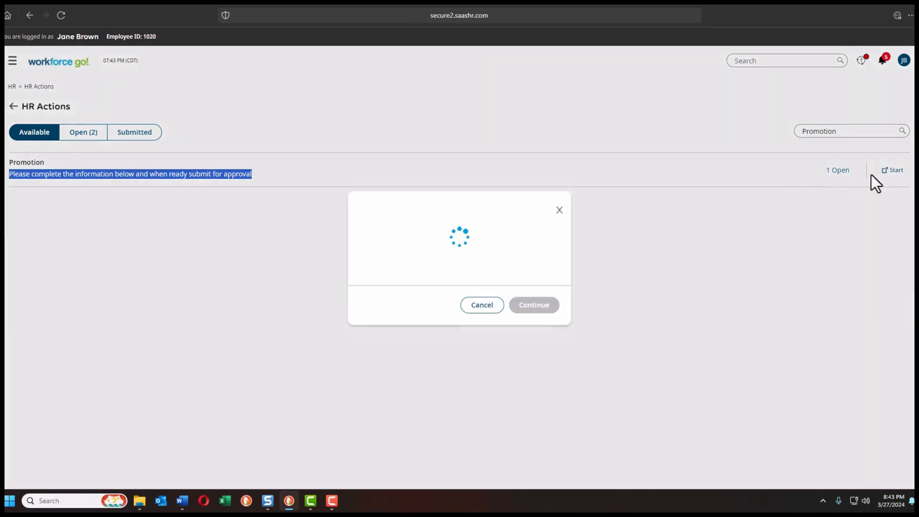
{"action": "left_click", "coordinate": [550, 249]}
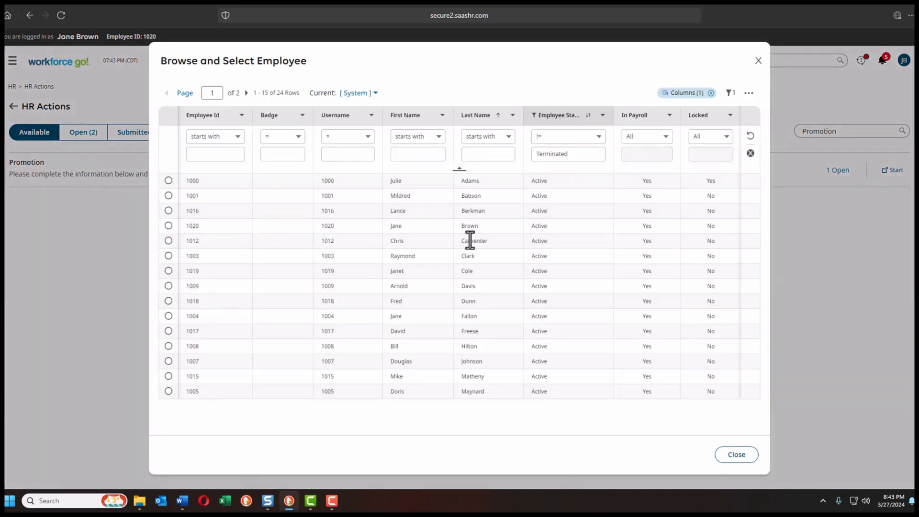
{"action": "left_click", "coordinate": [168, 391]}
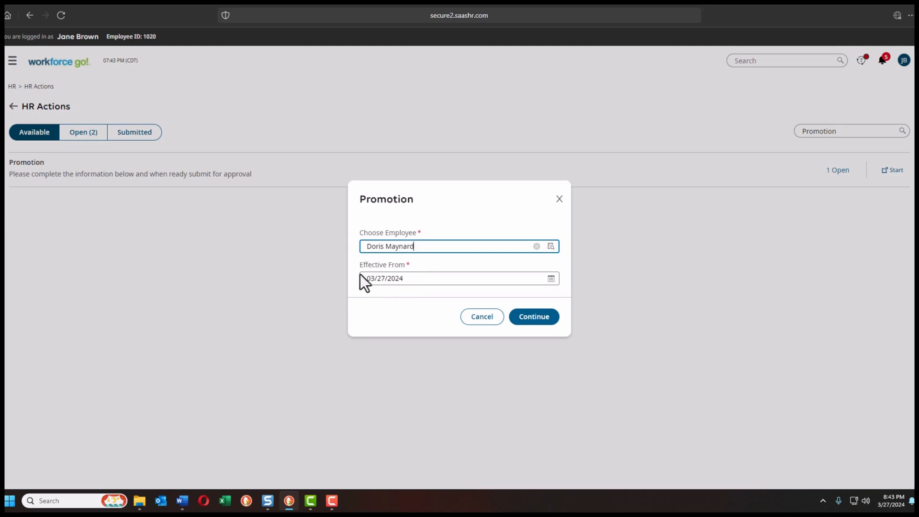
{"action": "left_click", "coordinate": [539, 322]}
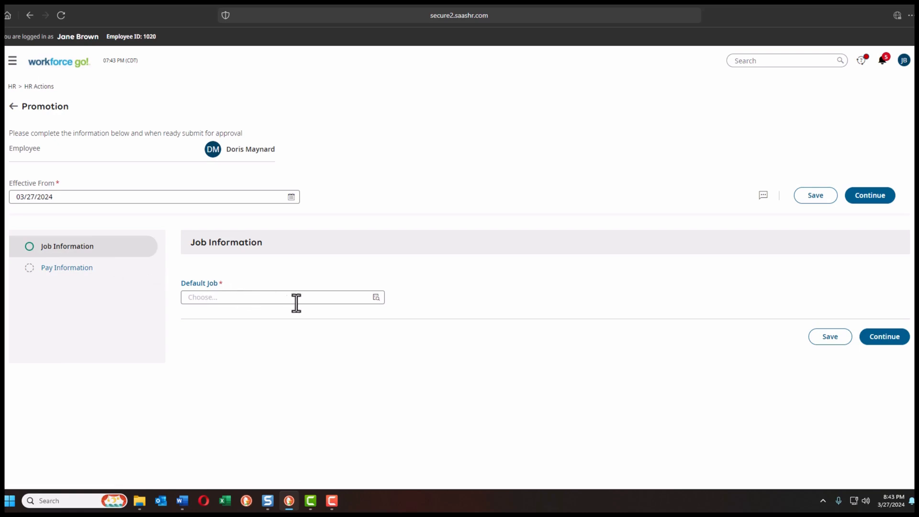
- Set the promotion's default job to Engineering Technician and continue to the pay information
{"action": "left_click", "coordinate": [376, 301]}
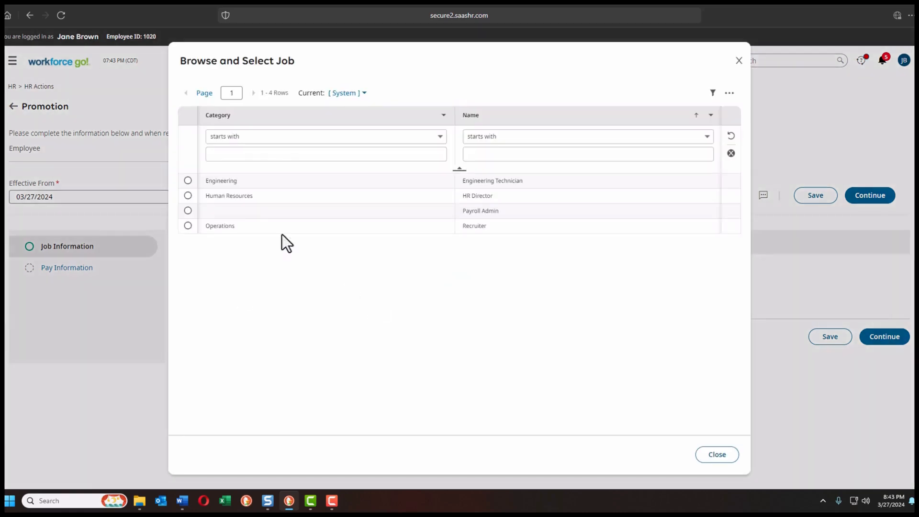
{"action": "left_click", "coordinate": [188, 180]}
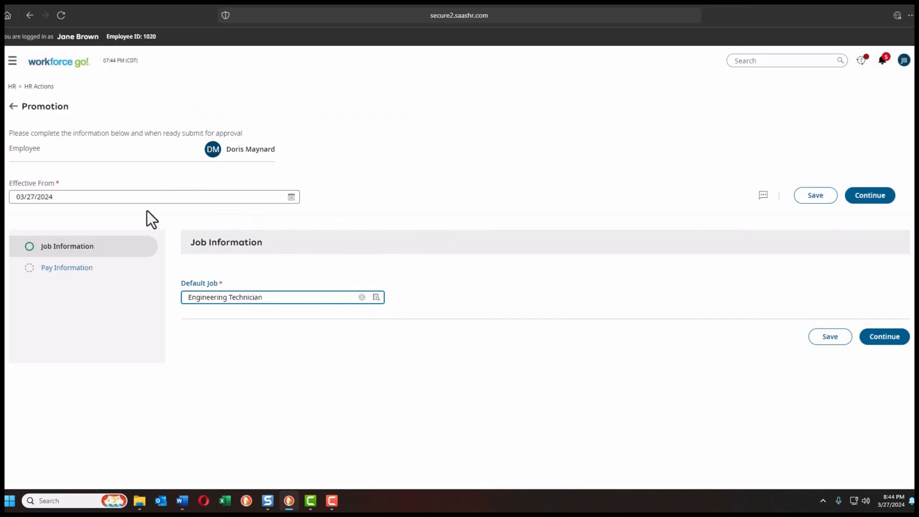
{"action": "left_click", "coordinate": [881, 340]}
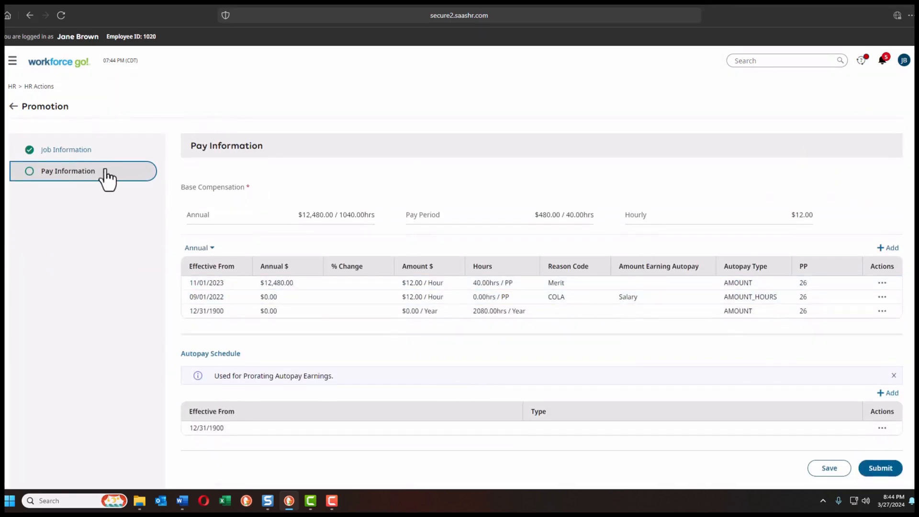
- Add a new base compensation record with reason code Promotion and an amount of 15.00 per hour
{"action": "left_click", "coordinate": [886, 252]}
{"action": "left_click", "coordinate": [563, 218]}
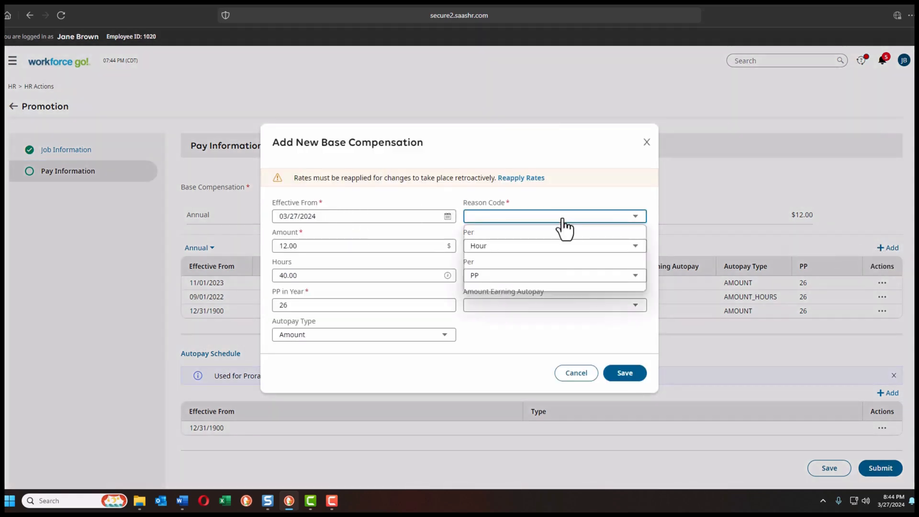
{"action": "left_click", "coordinate": [493, 279]}
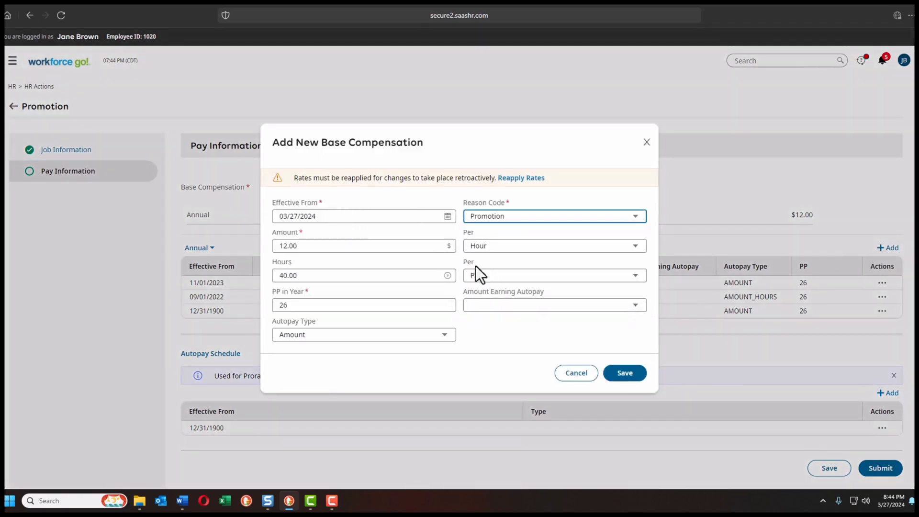
{"action": "left_click_drag", "start_coordinate": [345, 246], "coordinate": [261, 242]}
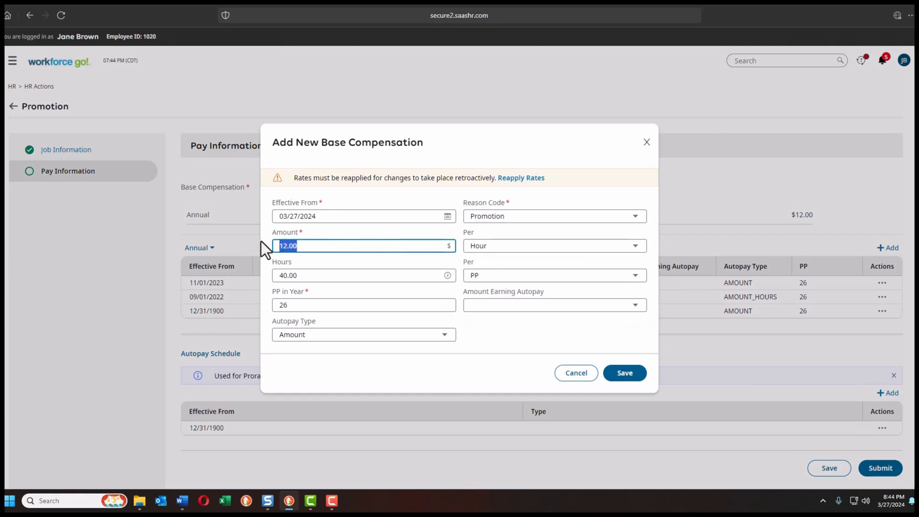
{"action": "type", "text": "15.00"}
{"action": "left_click", "coordinate": [624, 373]}
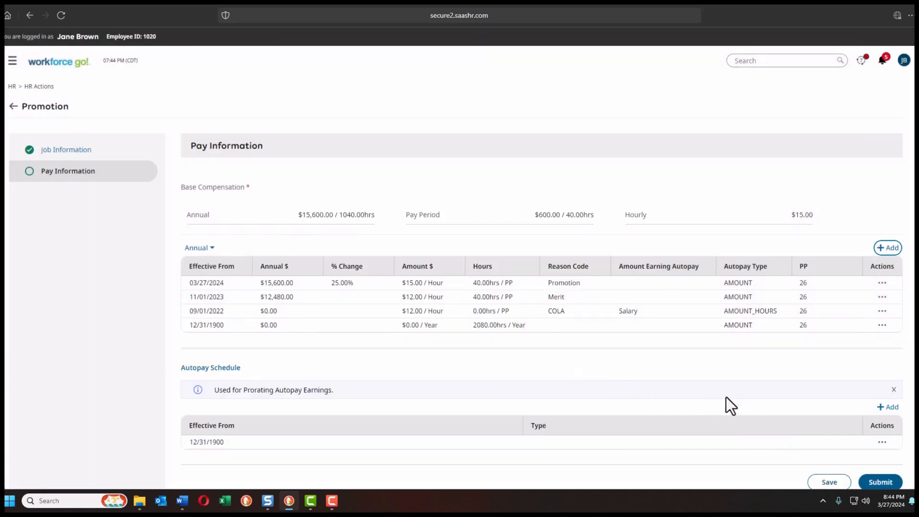
- Submit the promotion HR action request for approval
{"action": "left_click", "coordinate": [880, 483]}
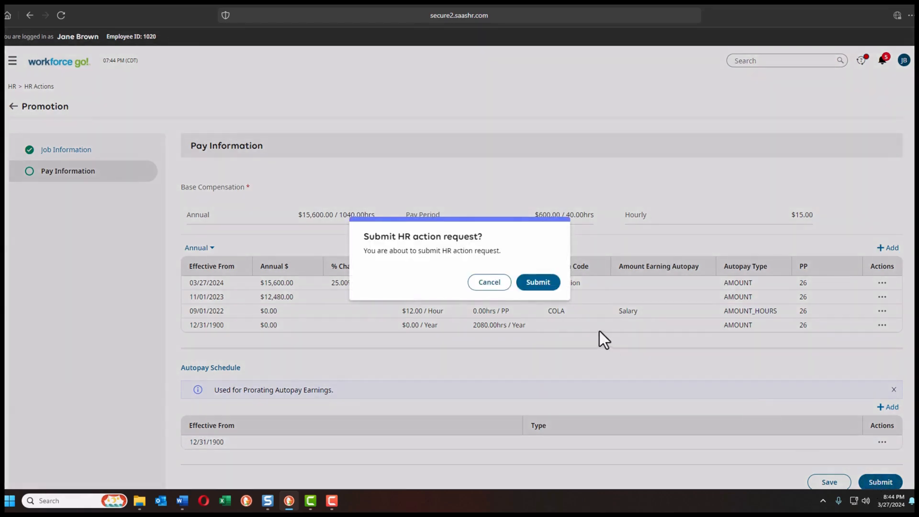
{"action": "left_click", "coordinate": [535, 282]}
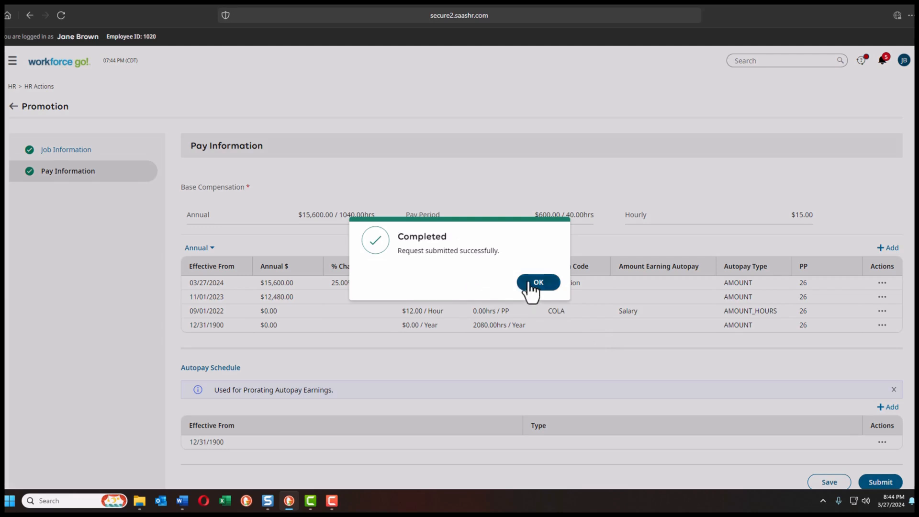
{"action": "left_click", "coordinate": [538, 284]}
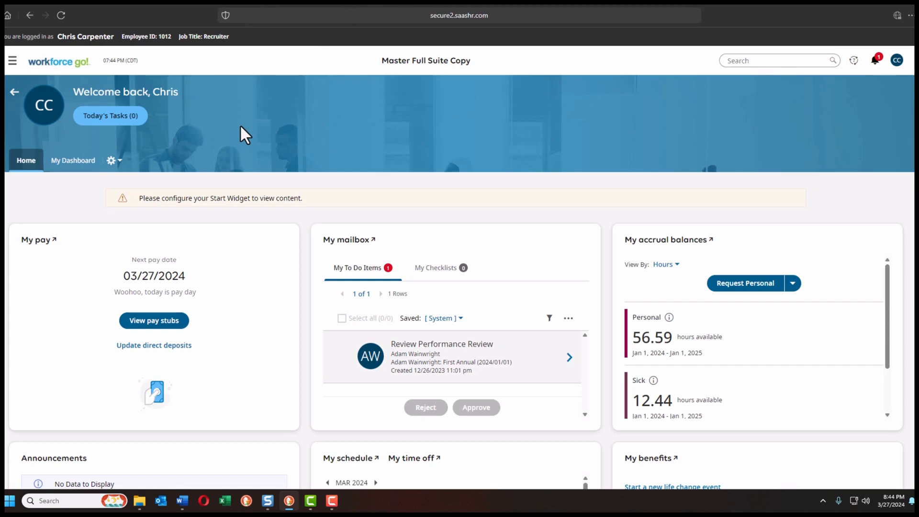
- In the approver's account, open the new promotion approval request from today's to-do items
{"action": "left_click", "coordinate": [96, 121]}
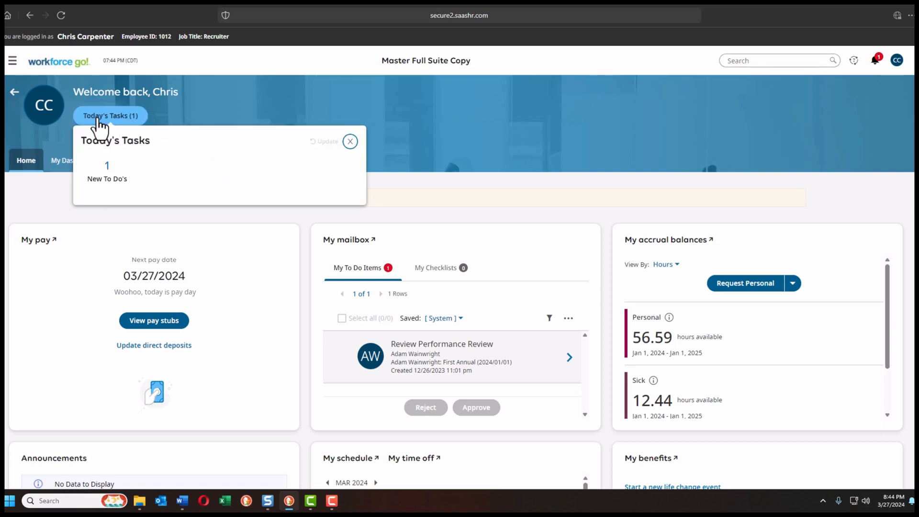
{"action": "left_click", "coordinate": [110, 176]}
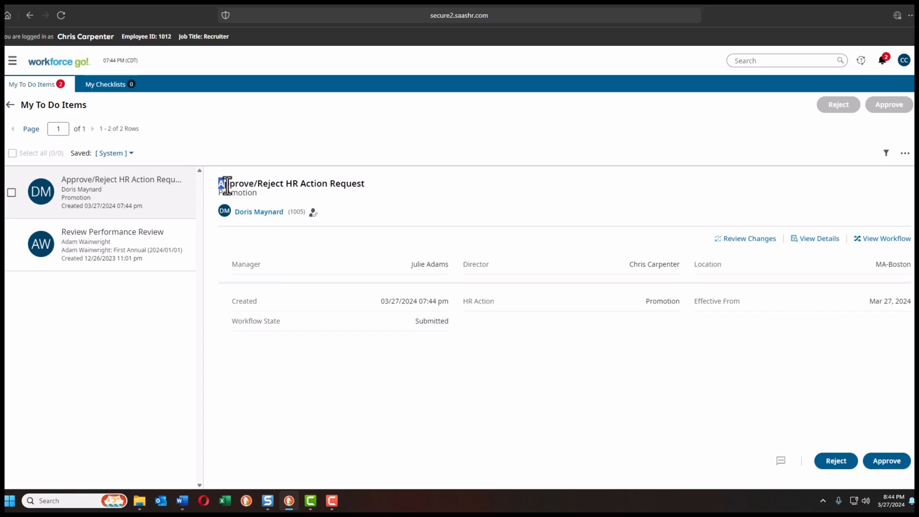
{"action": "left_click_drag", "start_coordinate": [220, 186], "coordinate": [332, 191]}
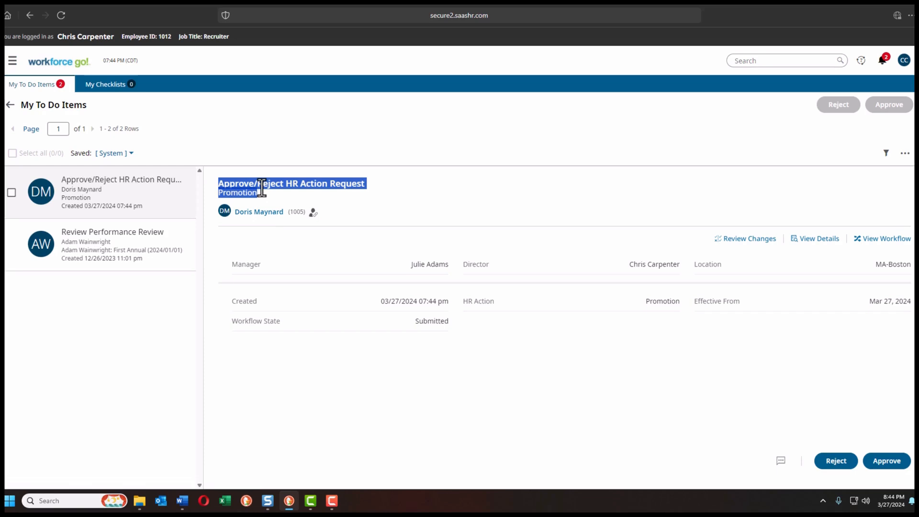
- Examine the promotion request's proposed changes, pay information details and workflow diagram
{"action": "left_click", "coordinate": [746, 239]}
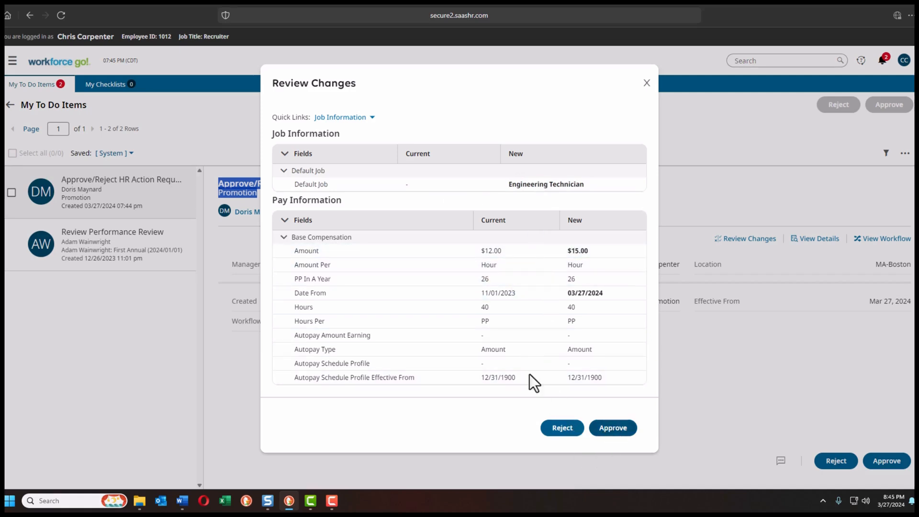
{"action": "left_click", "coordinate": [646, 83]}
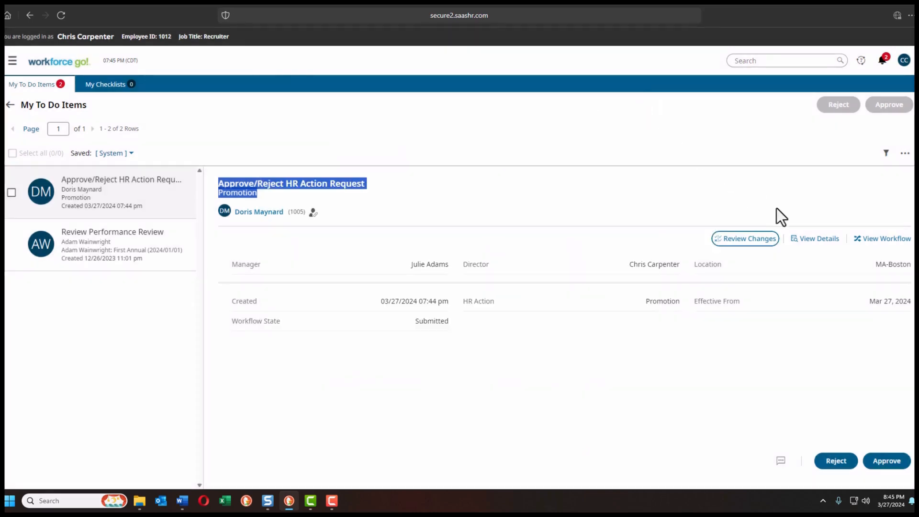
{"action": "left_click", "coordinate": [813, 239]}
{"action": "left_click_drag", "start_coordinate": [70, 268], "coordinate": [75, 269]}
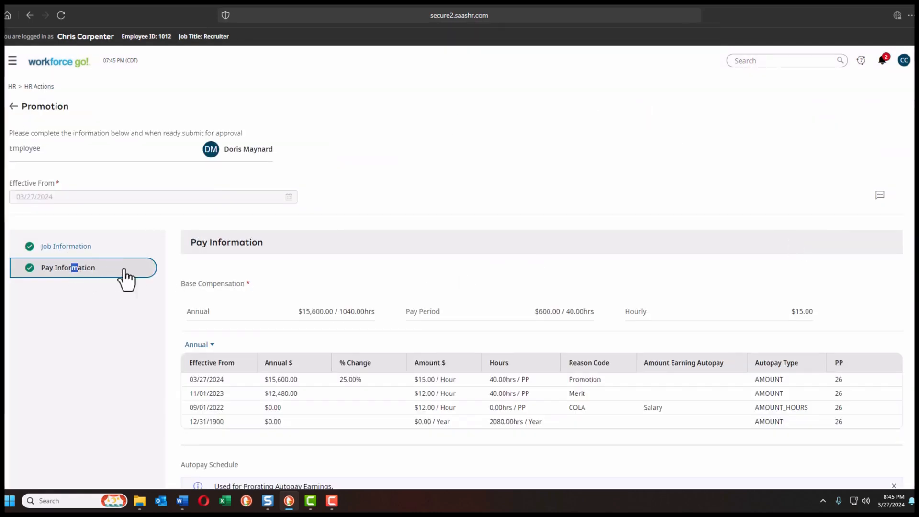
{"action": "scroll", "coordinate": [338, 326], "scroll_direction": "down", "scroll_amount": 1}
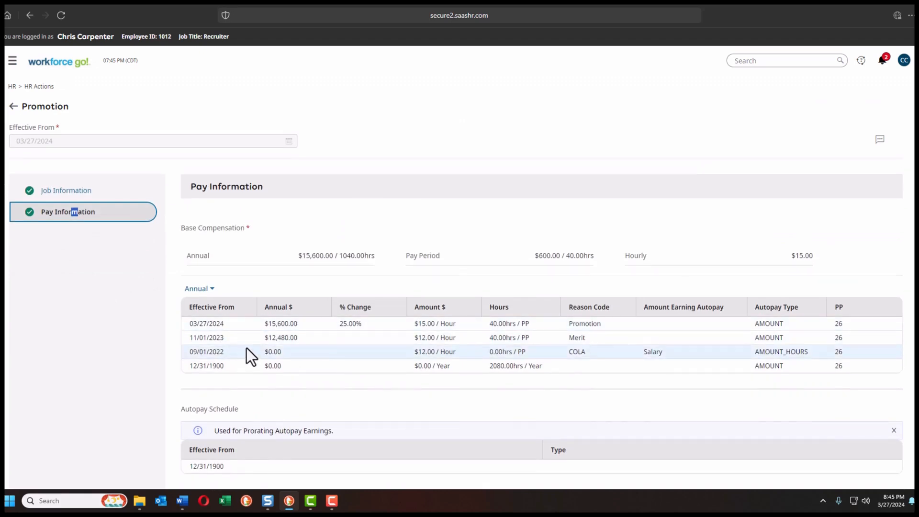
{"action": "left_click", "coordinate": [13, 106]}
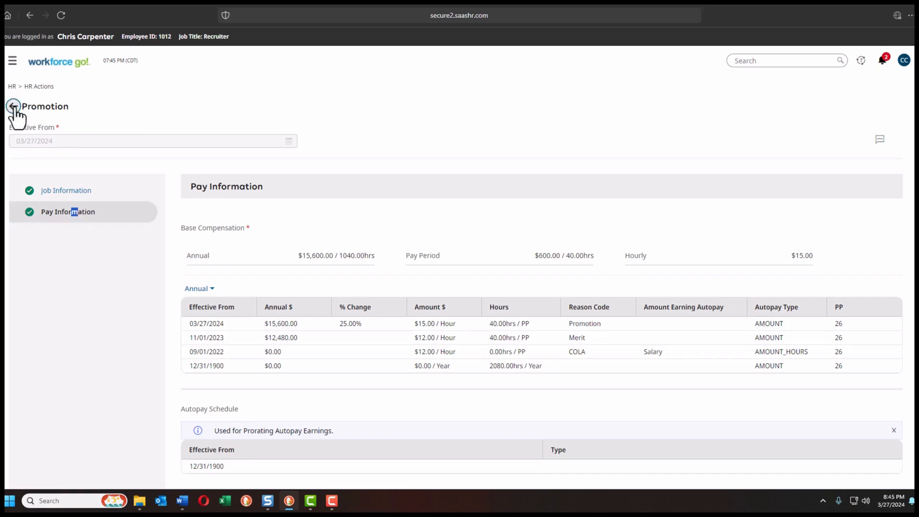
{"action": "left_click", "coordinate": [874, 239]}
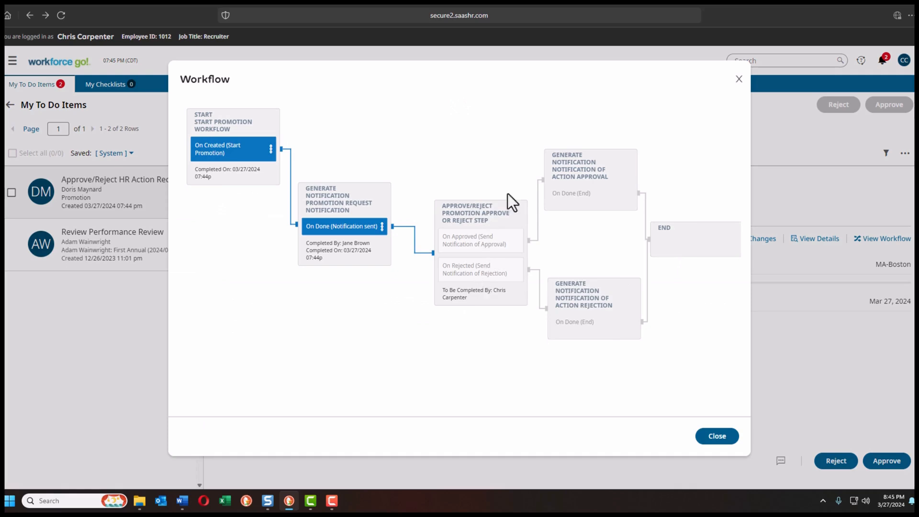
{"action": "left_click", "coordinate": [738, 79]}
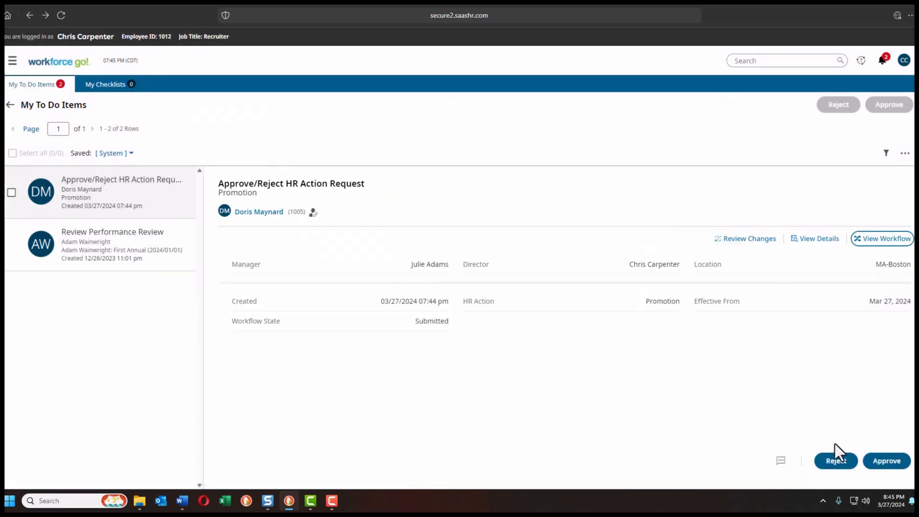
- Approve the promotion HR action request
{"action": "left_click", "coordinate": [874, 461]}
{"action": "left_click", "coordinate": [553, 282]}
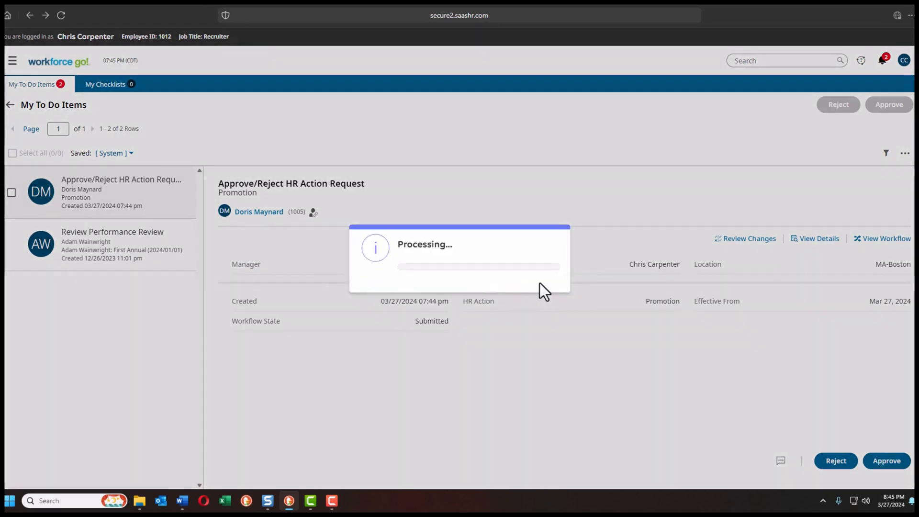
{"action": "left_click", "coordinate": [537, 285]}
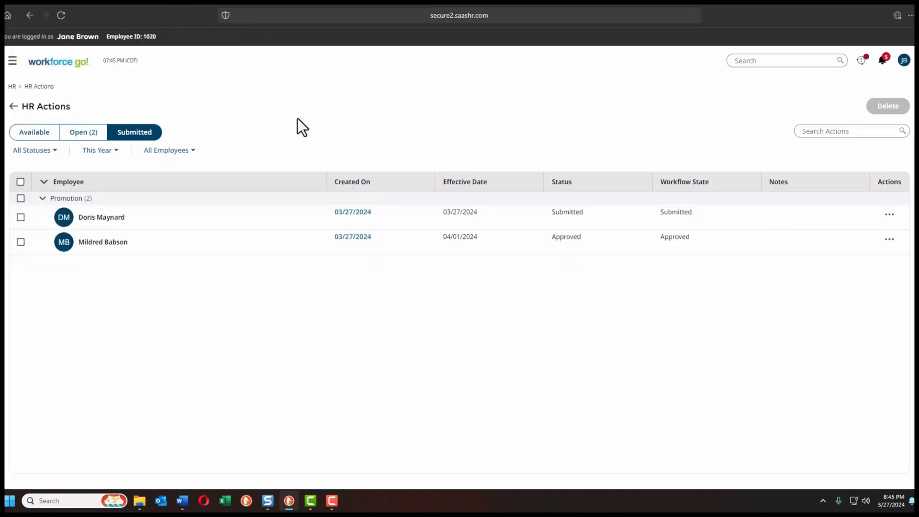
- In the requester's account, return to HR Actions and check the submitted promotion requests
{"action": "left_click", "coordinate": [13, 107]}
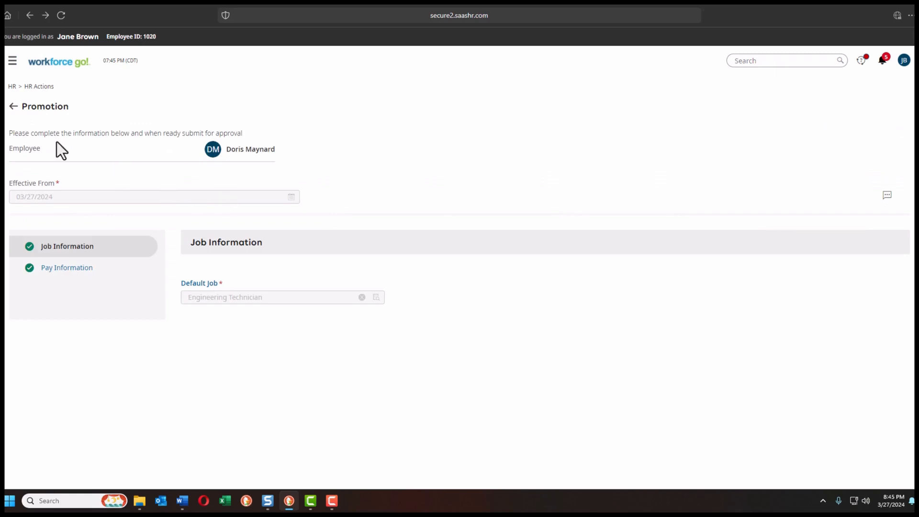
{"action": "left_click", "coordinate": [13, 106]}
{"action": "left_click", "coordinate": [134, 138]}
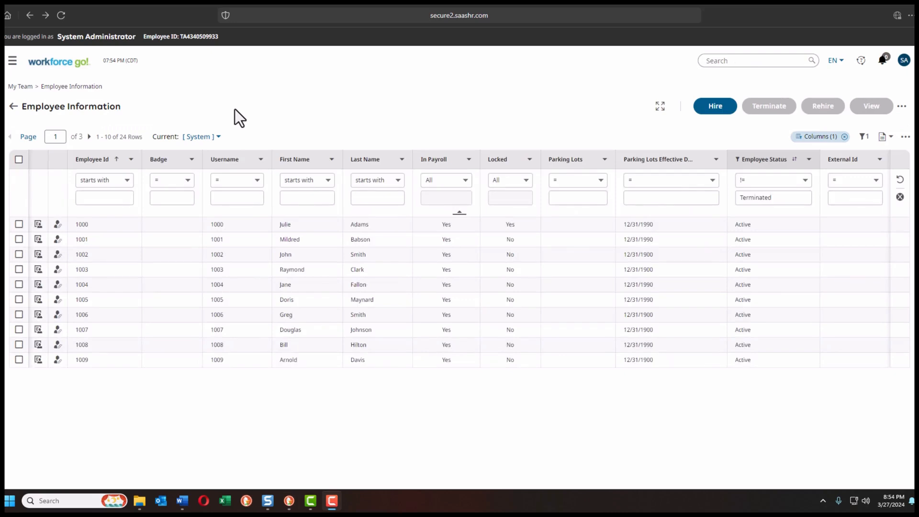
- Open the promoted employee's profile as system administrator and examine the Pay Information and Base Compensation sections
{"action": "left_click", "coordinate": [39, 299]}
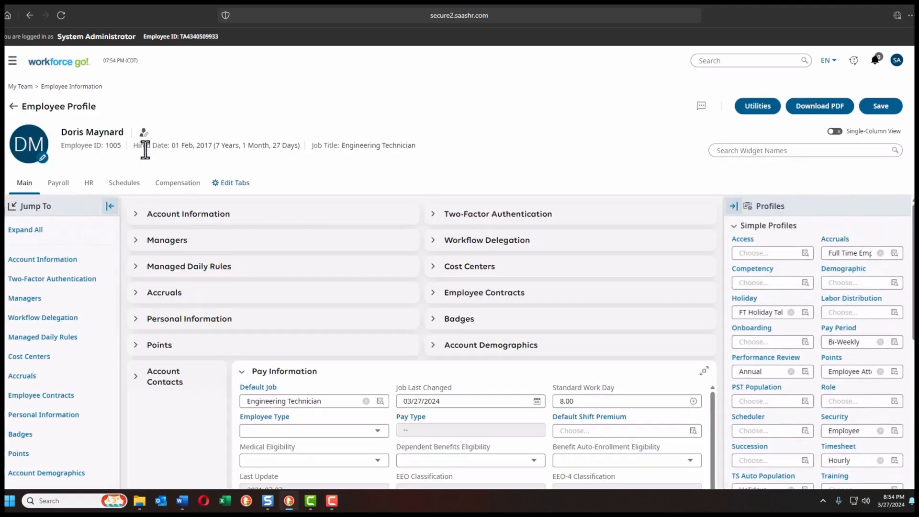
{"action": "scroll", "coordinate": [150, 168], "scroll_direction": "down", "scroll_amount": 5}
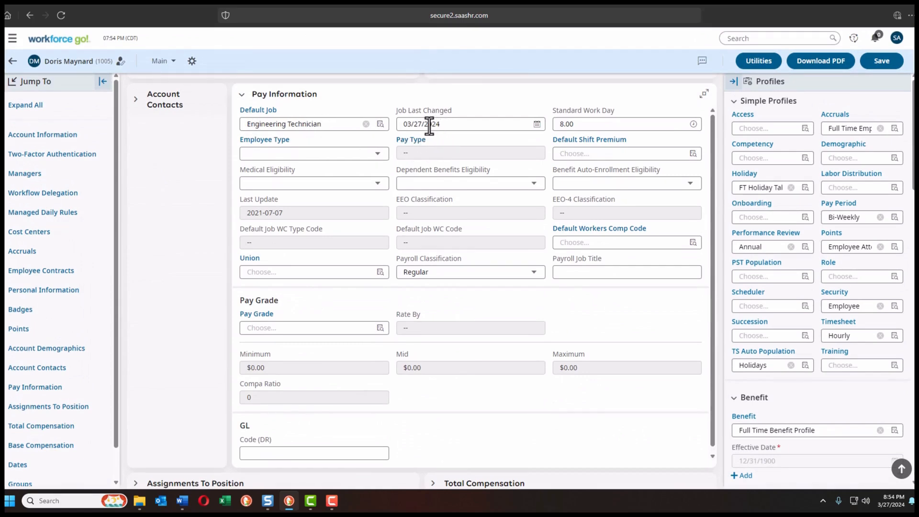
{"action": "scroll", "coordinate": [330, 165], "scroll_direction": "down", "scroll_amount": 9}
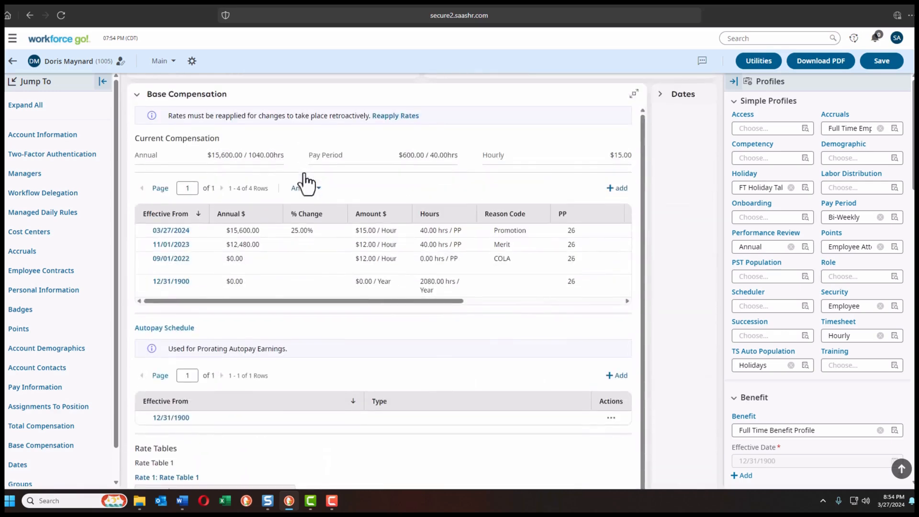